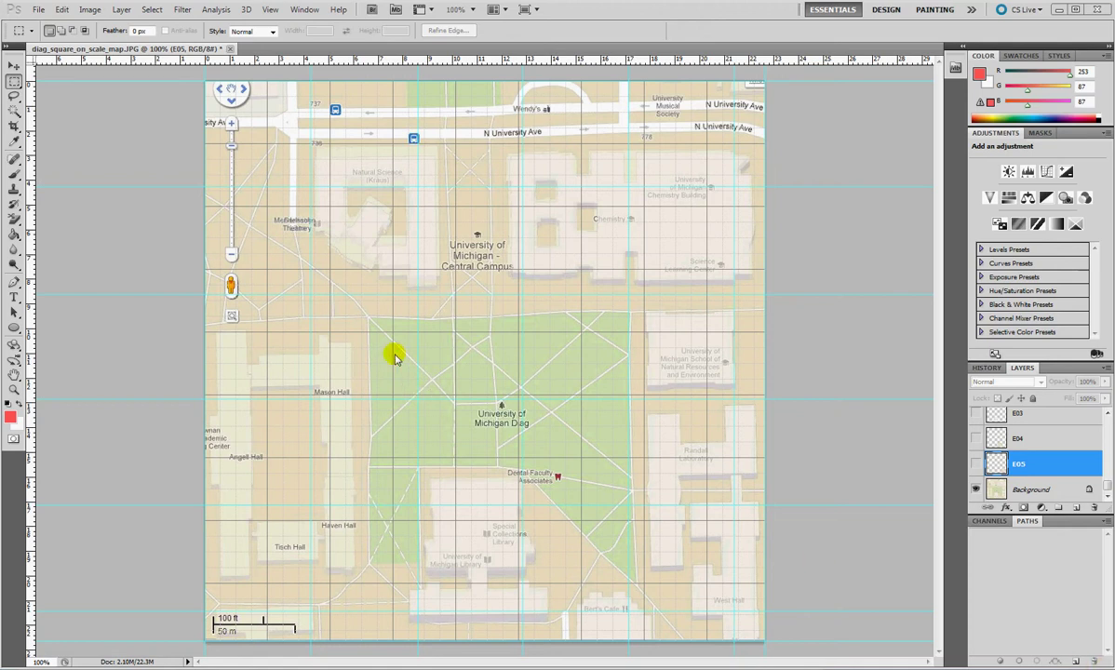
- Select the Move tool and make tile layer A01 the active layer
click(11, 67)
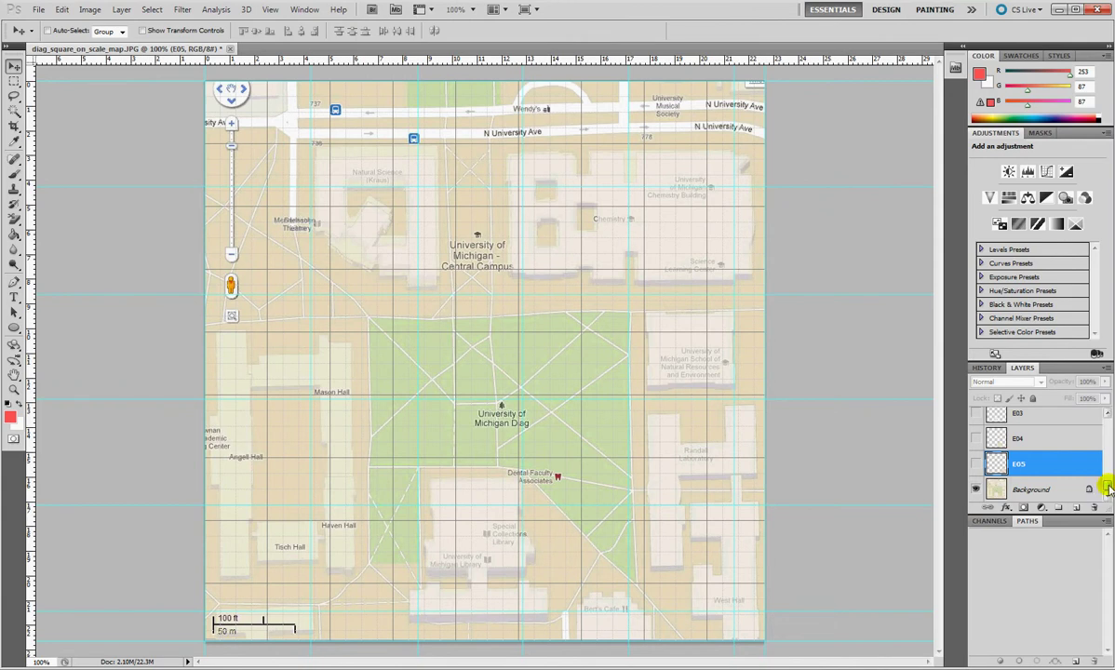
drag(1107, 484, 1106, 438)
click(1041, 420)
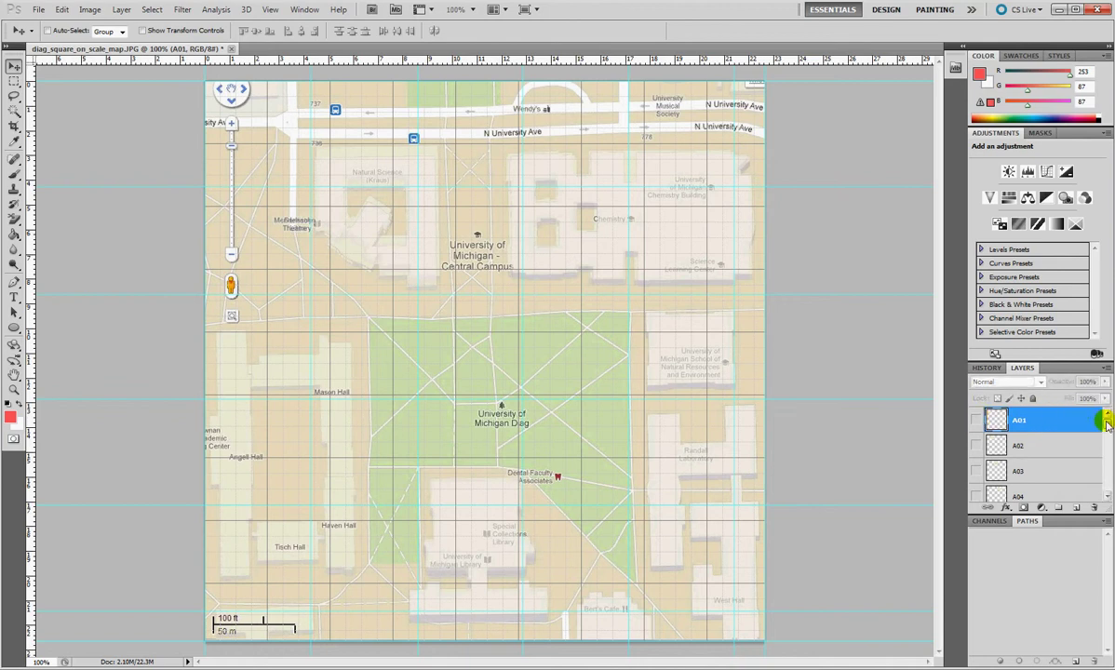
drag(1108, 423, 1106, 479)
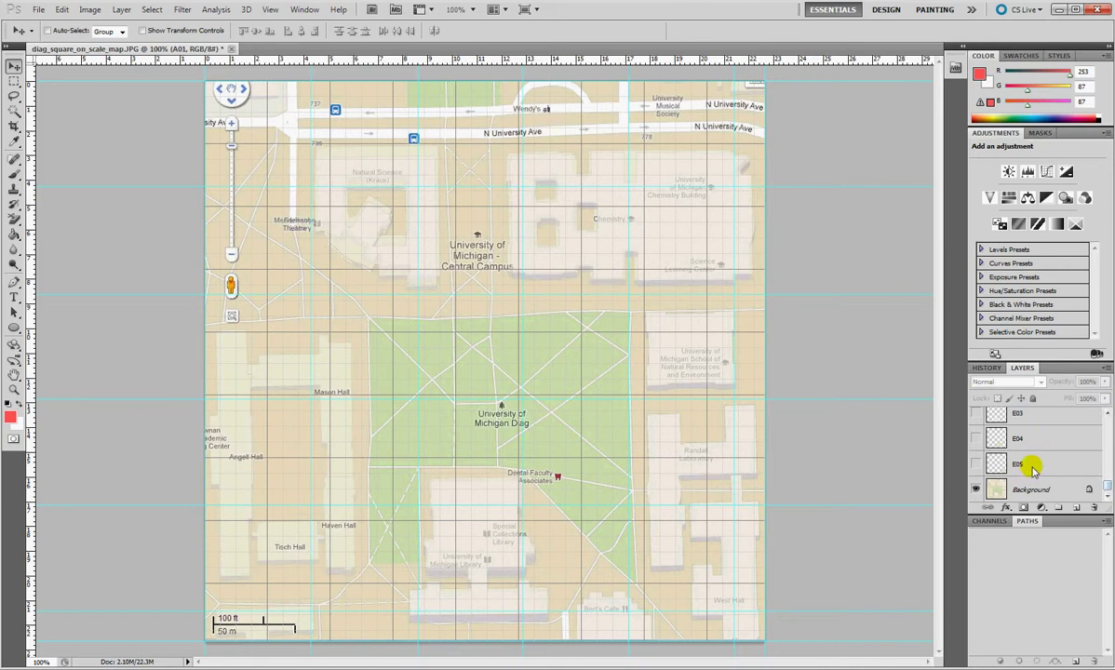
- Hide the Background map and turn on tile layers E05 through D01
click(976, 489)
click(977, 464)
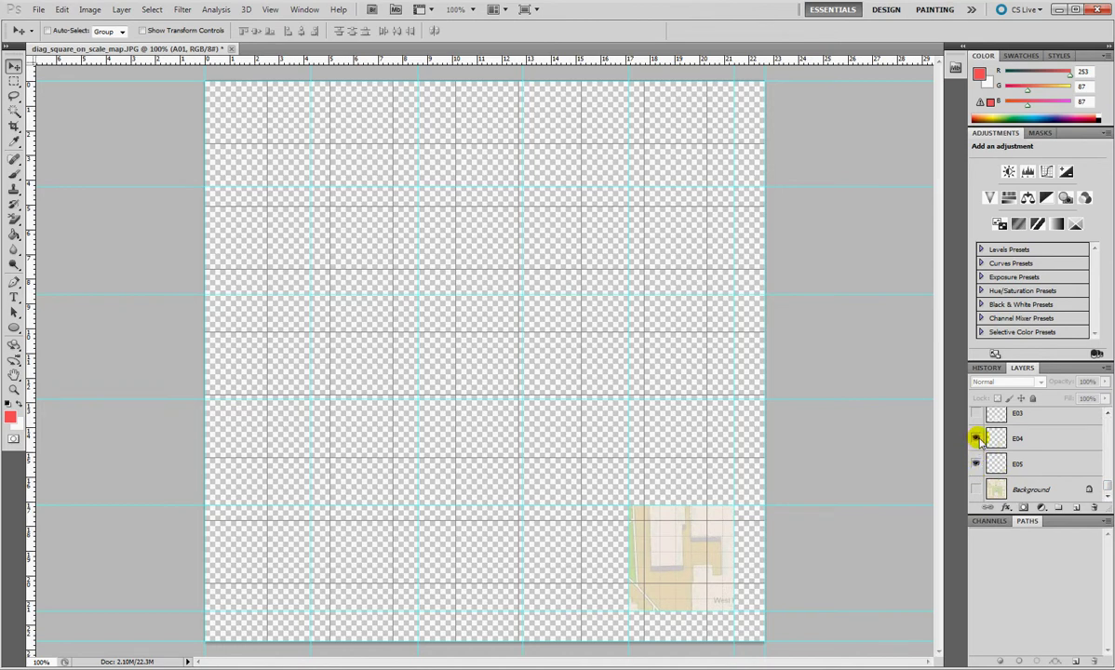
click(977, 439)
click(1107, 413)
click(976, 439)
click(976, 418)
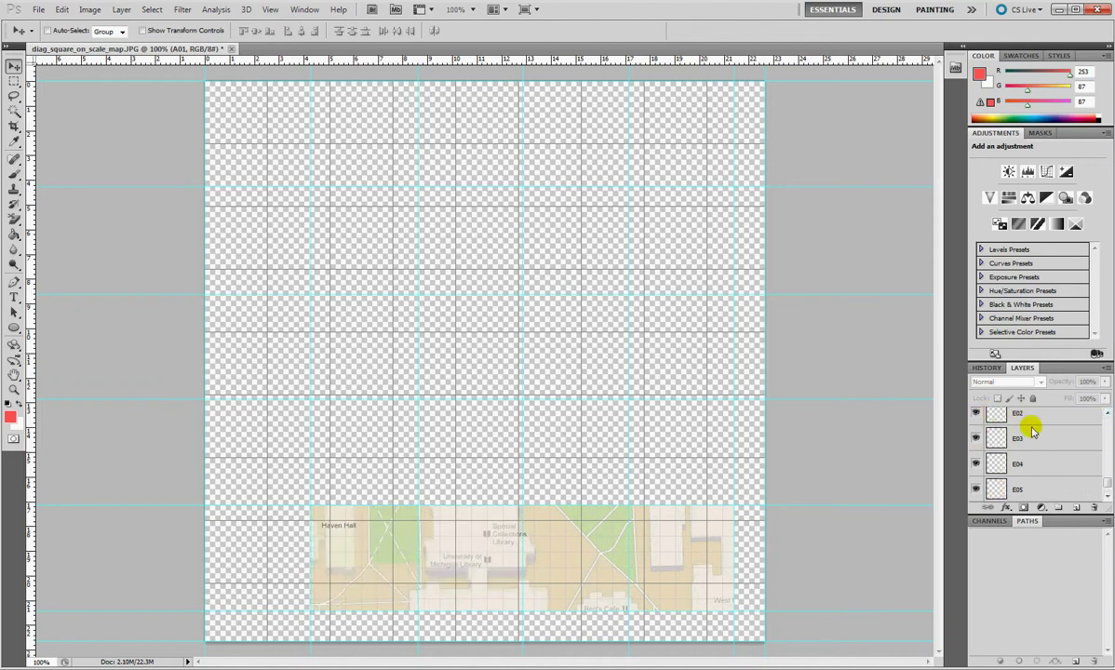
scroll(1106, 478, up, 1)
click(976, 413)
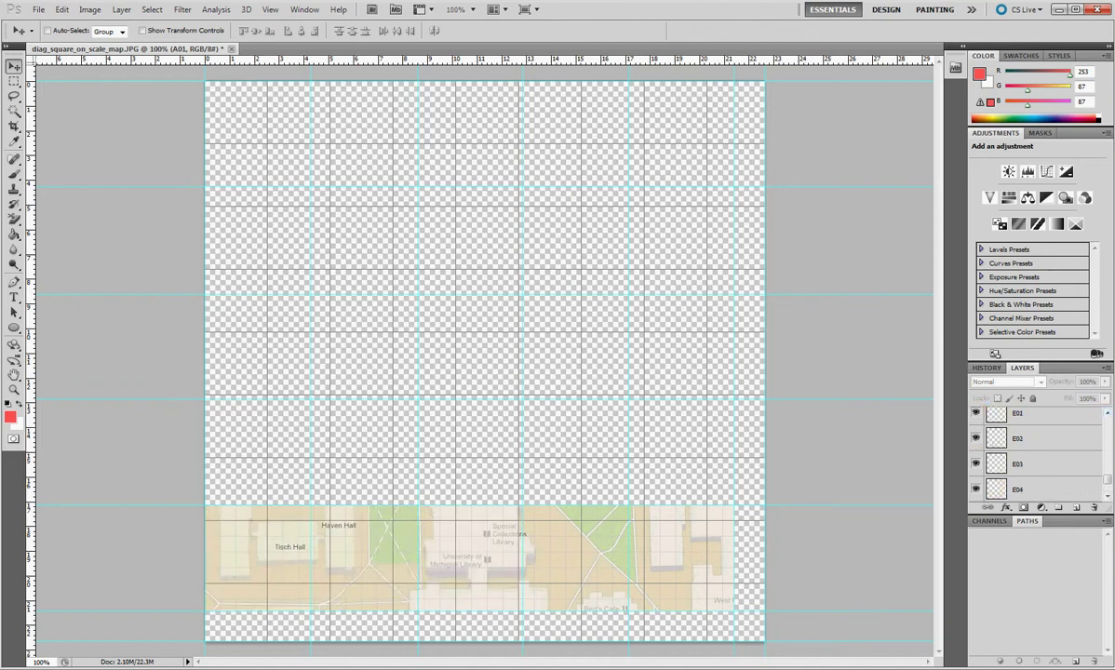
click(1107, 409)
click(976, 414)
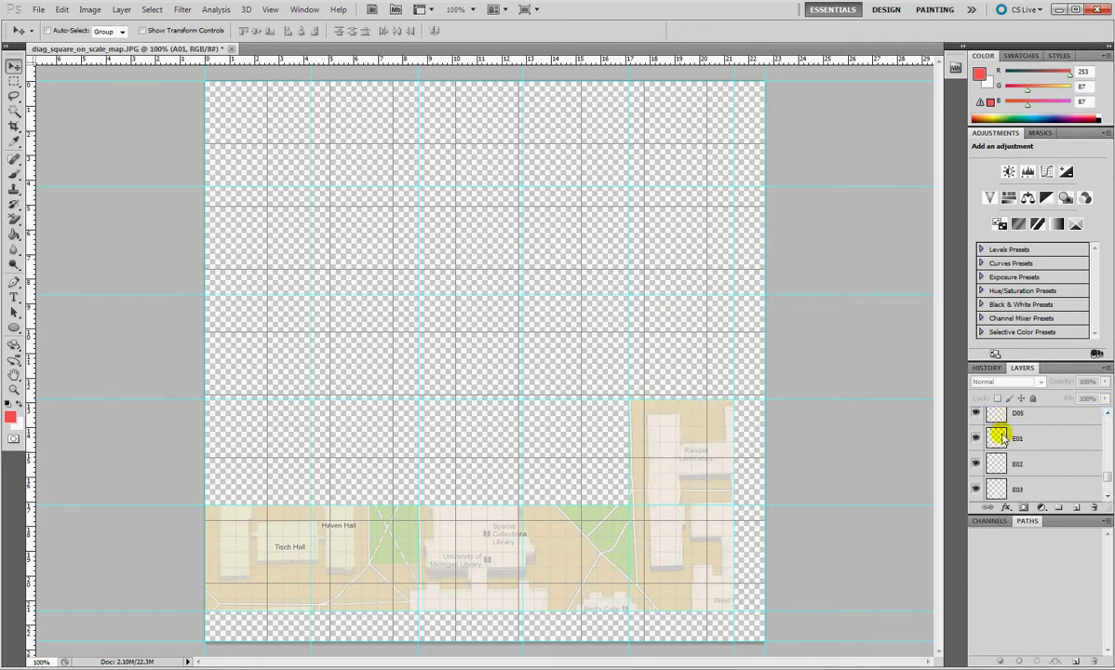
double_click(1107, 413)
click(977, 463)
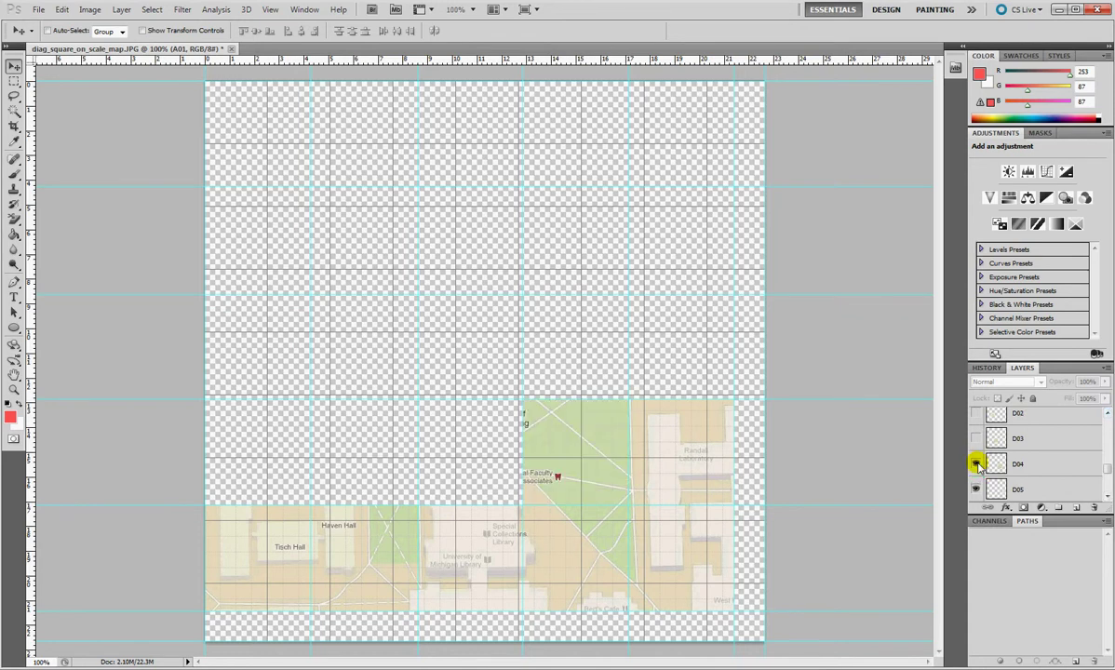
click(976, 438)
click(977, 414)
double_click(1106, 414)
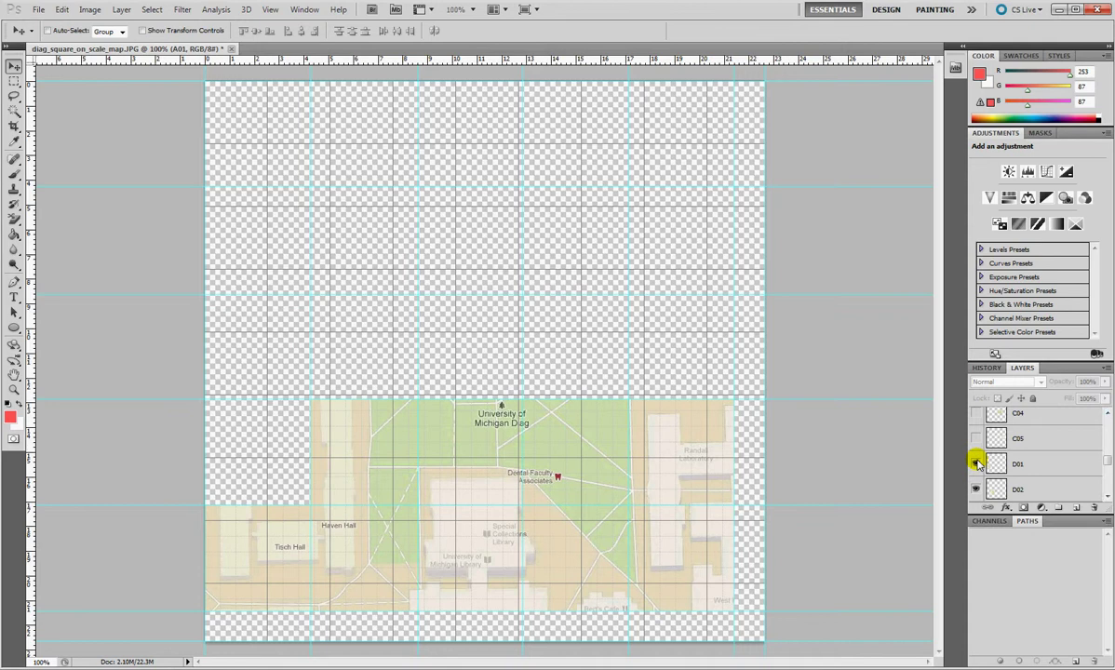
click(976, 463)
- Make tile layers C05 through C01 visible
click(1107, 414)
click(976, 463)
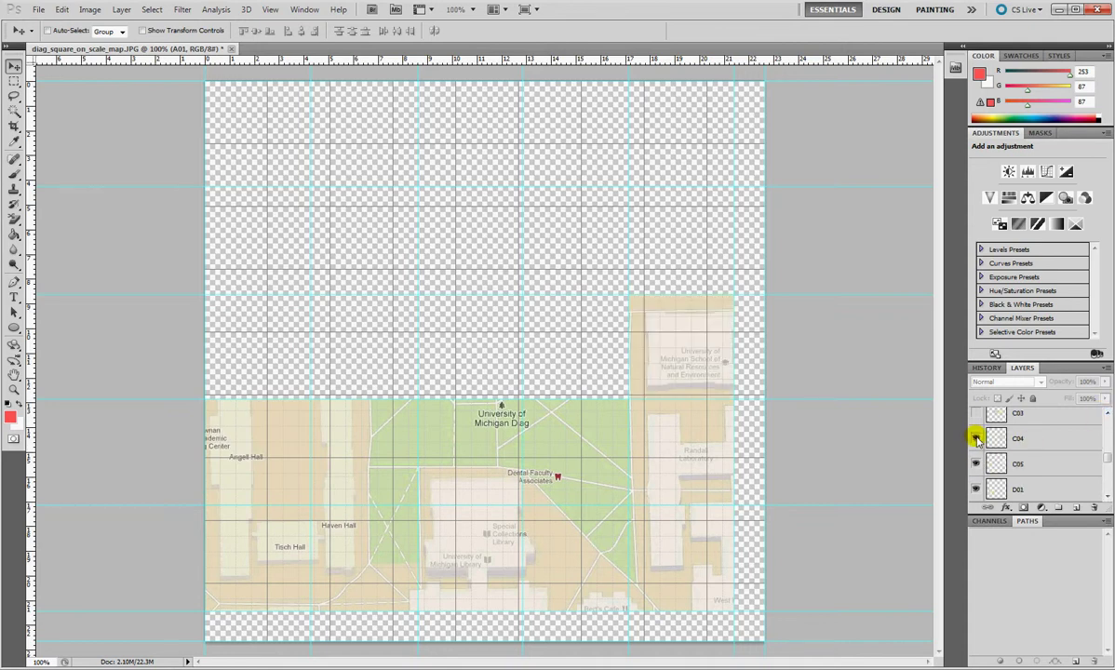
click(977, 438)
click(1107, 415)
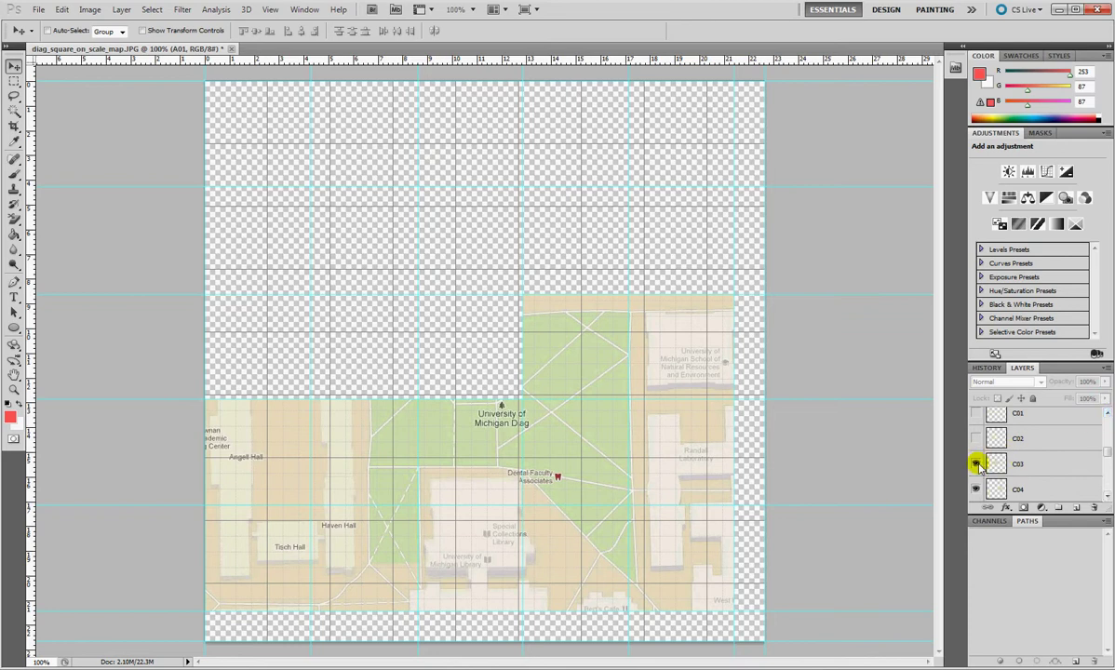
click(977, 464)
click(977, 438)
click(976, 413)
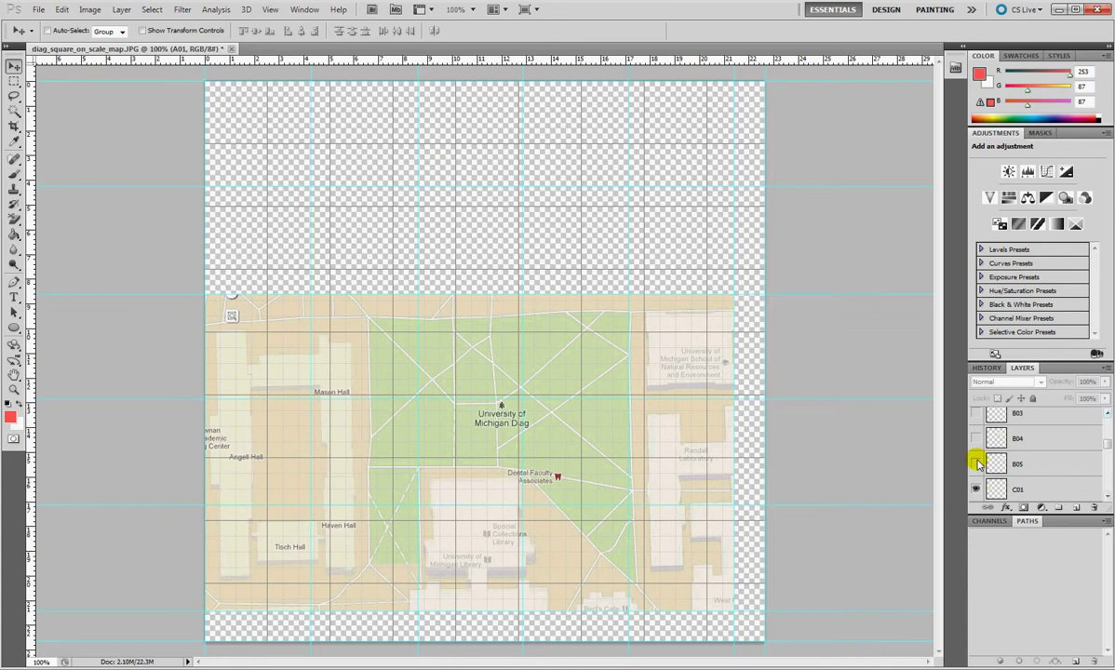
- Make tile layers B05 through A01 visible to complete the map
click(976, 464)
click(976, 437)
click(977, 413)
scroll(1097, 415, up, 2)
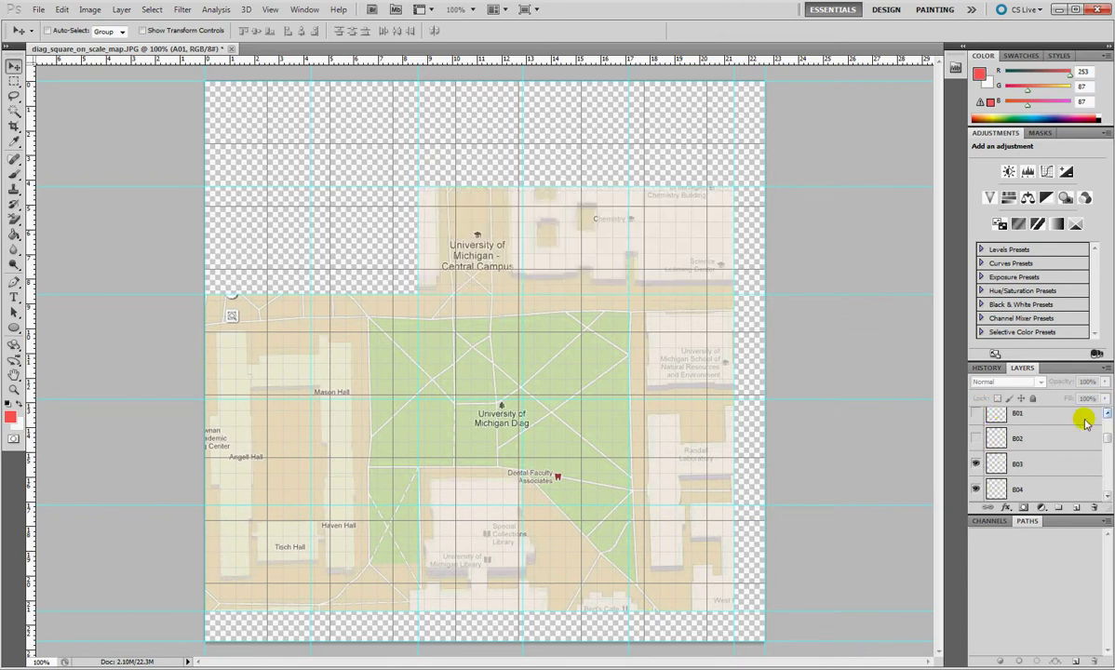
click(976, 438)
click(977, 413)
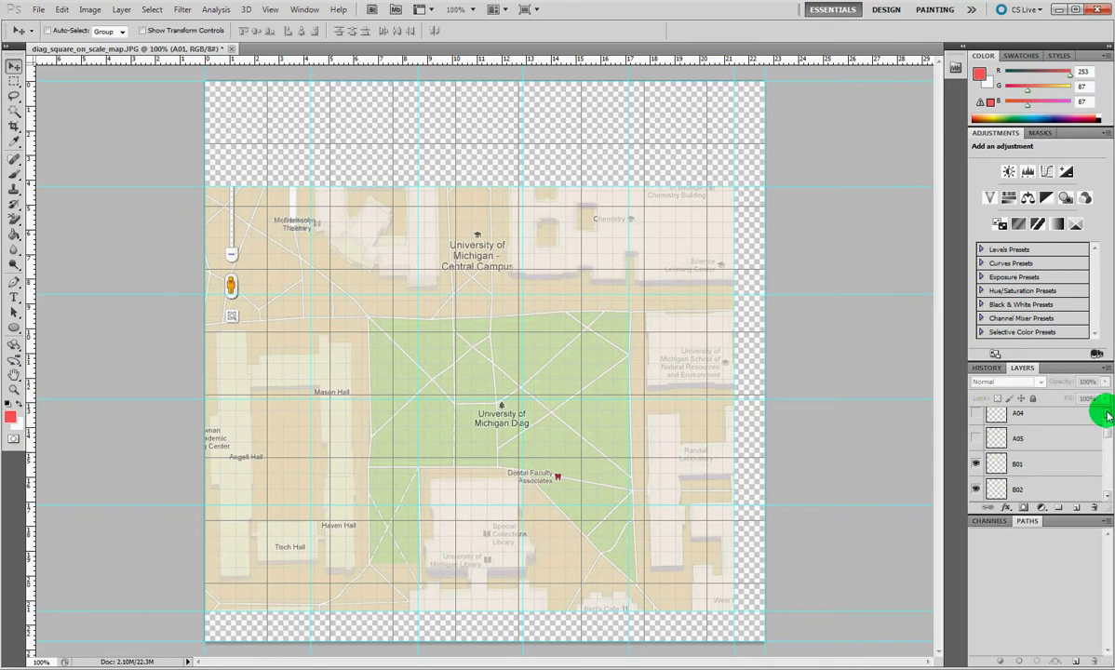
click(977, 438)
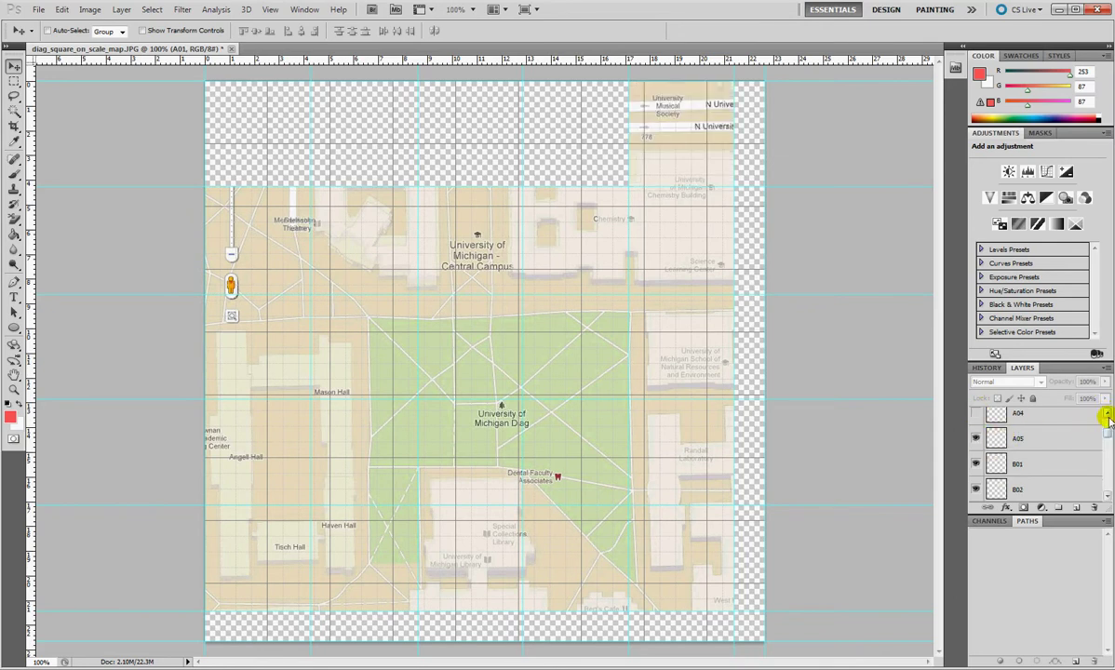
click(976, 437)
click(976, 413)
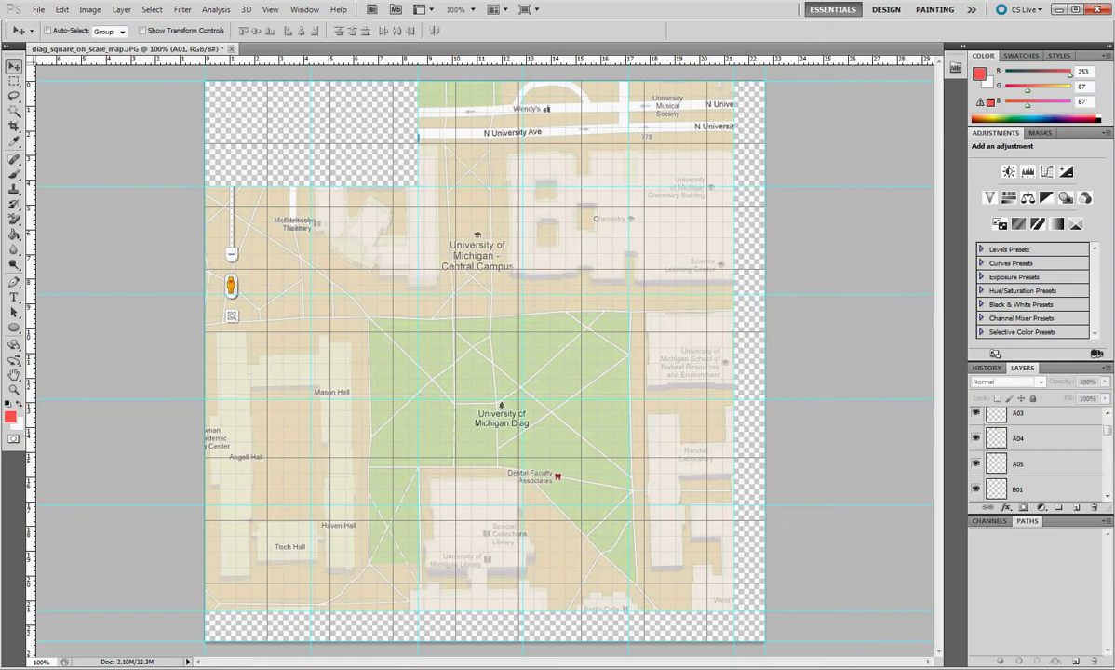
drag(1108, 417, 1108, 408)
click(976, 437)
click(976, 413)
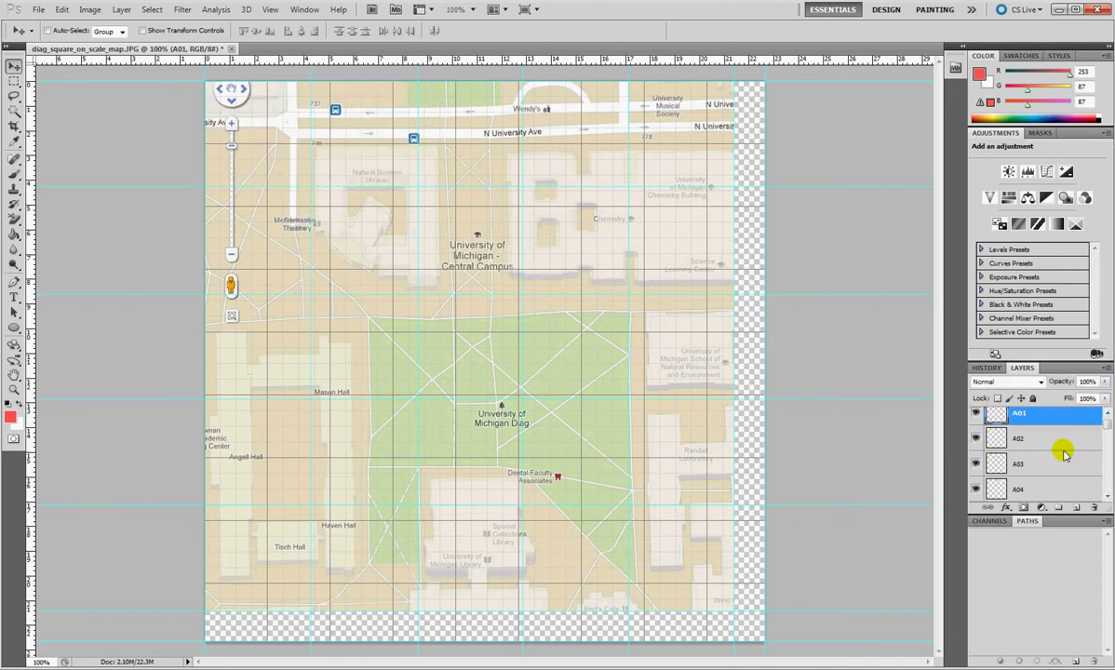
- Select all tile layers from E05 up to A01
drag(1108, 428, 1105, 642)
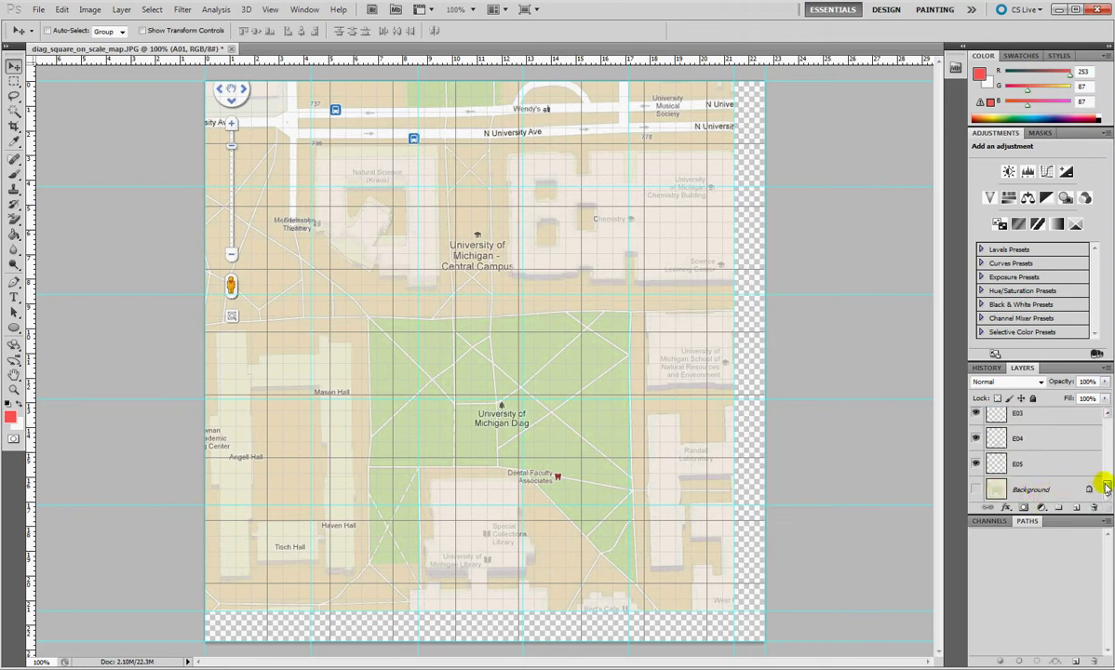
click(1040, 470)
drag(1108, 485, 1108, 421)
shift+click(1055, 421)
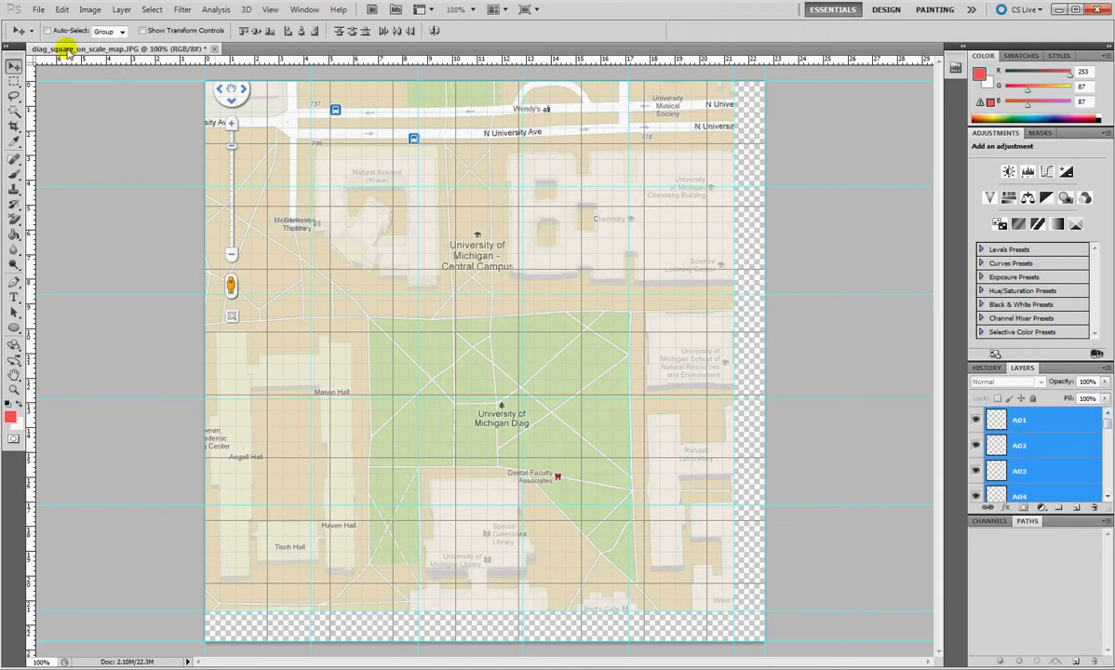
- Launch File > Scripts > Export Layers to Files
click(38, 9)
mouse_move(96, 331)
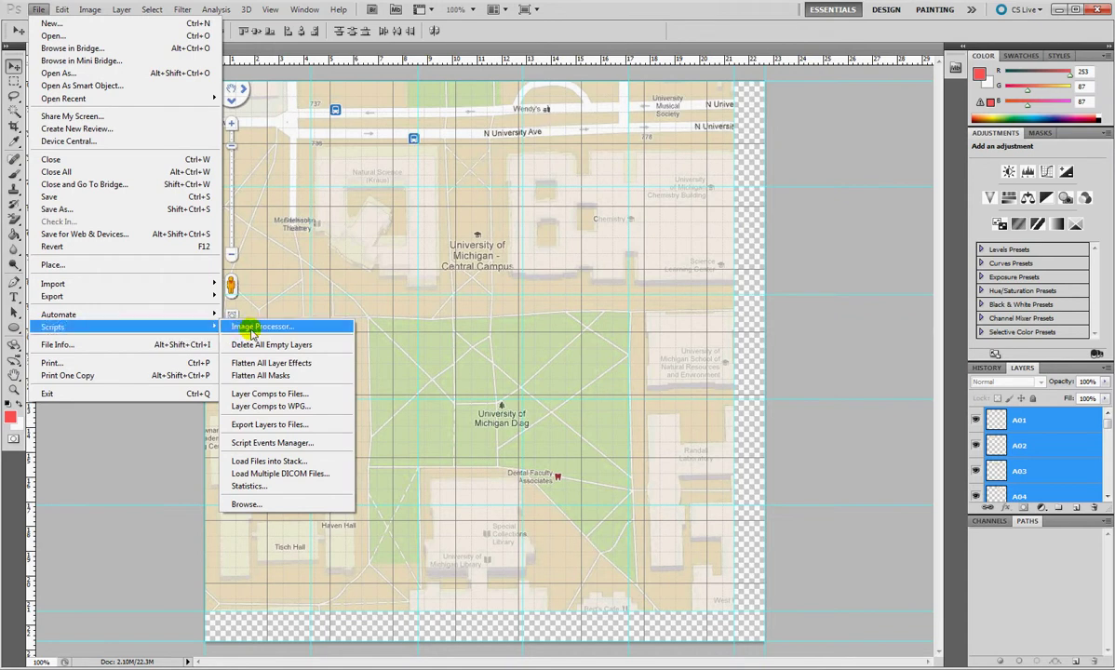
click(269, 425)
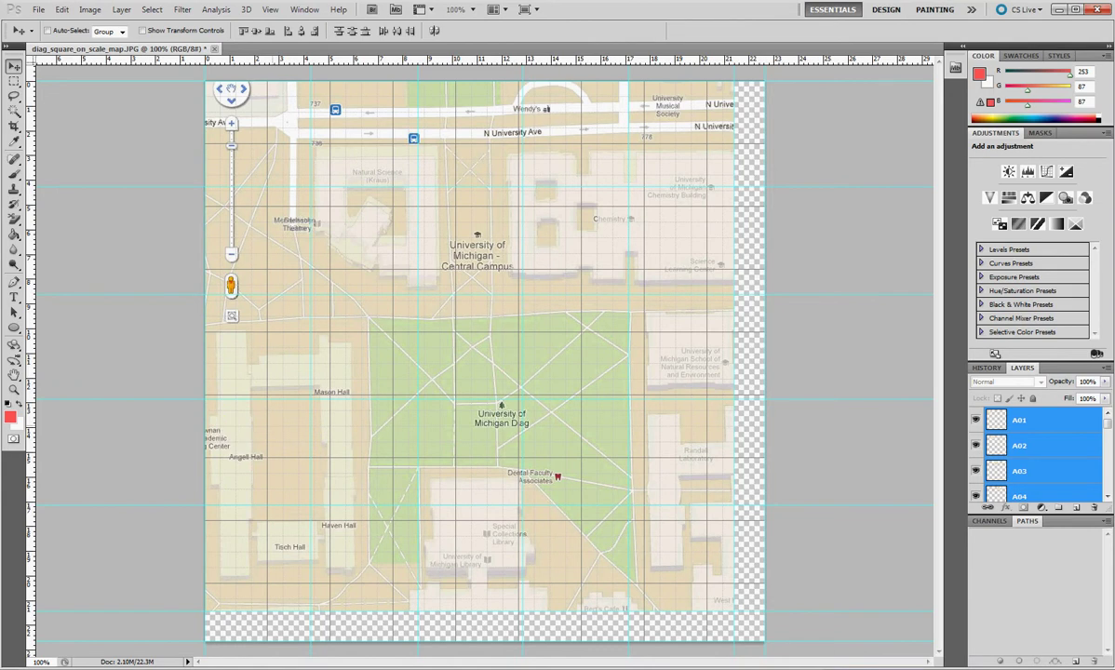
- Move the export window aside and browse into My Documents for a destination folder
drag(490, 174, 441, 217)
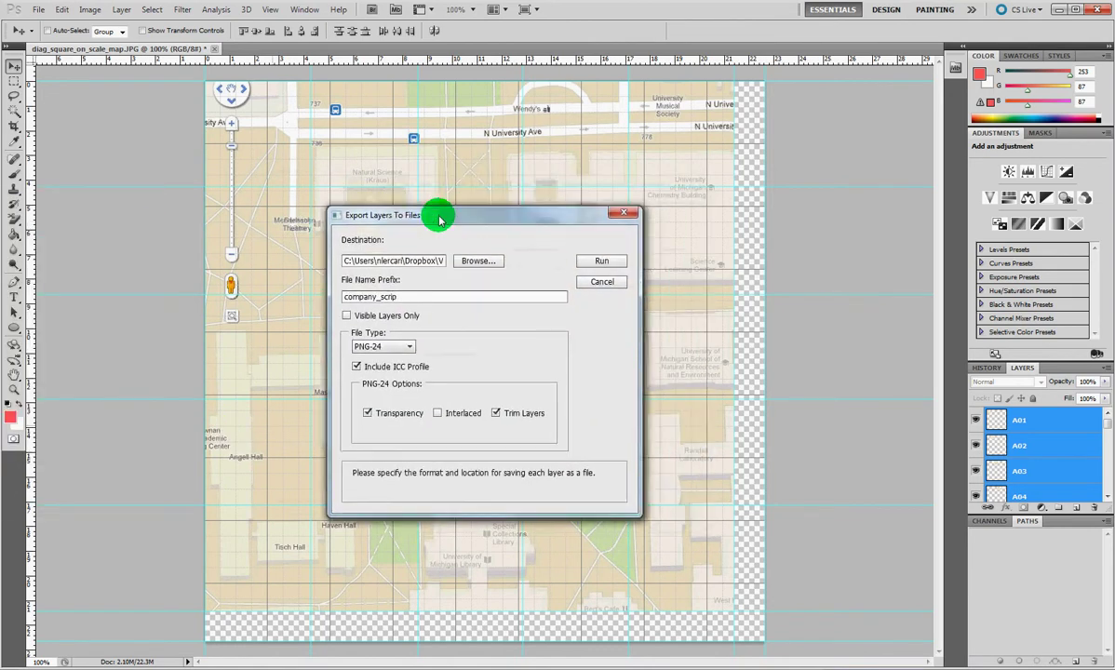
click(466, 262)
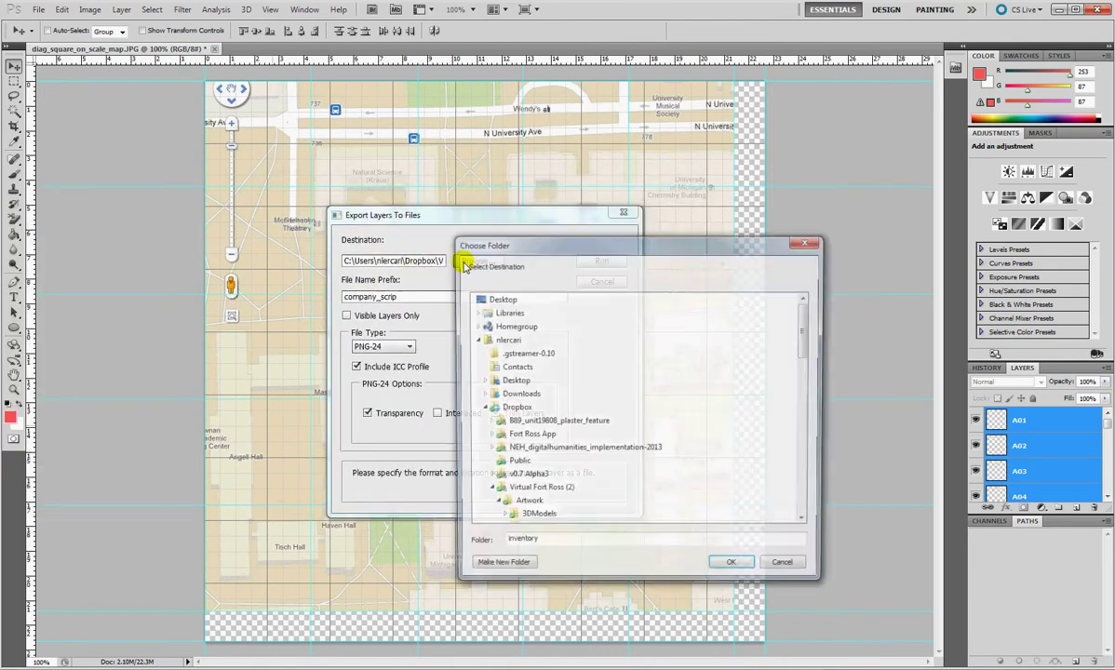
click(480, 408)
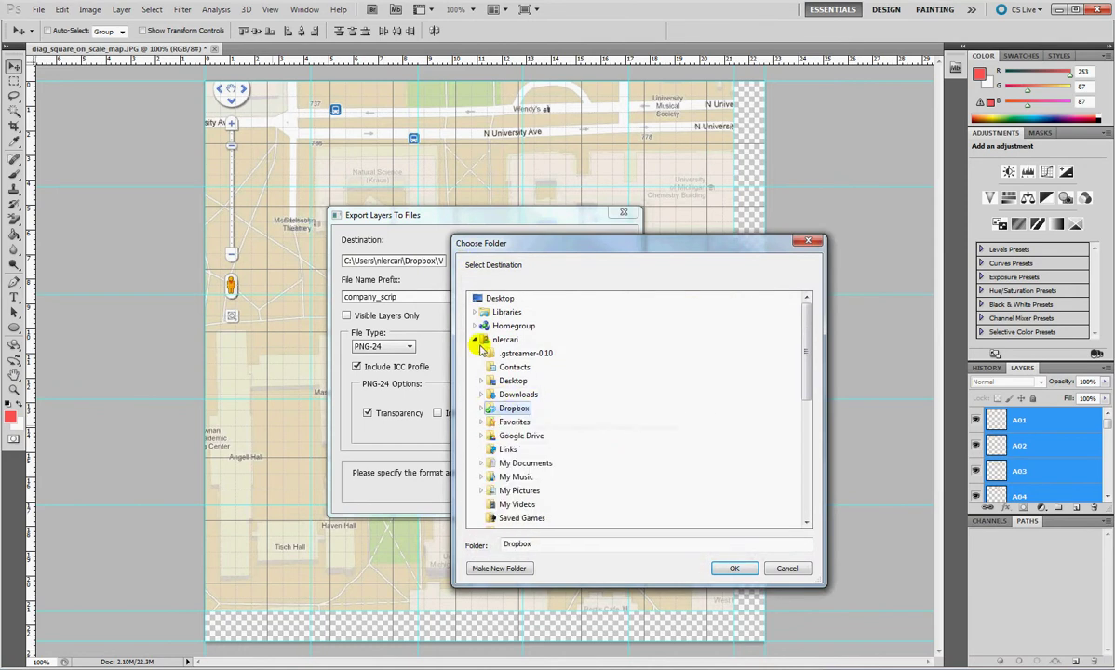
scroll(548, 432, down, 1)
double_click(545, 429)
drag(804, 347, 805, 374)
double_click(532, 422)
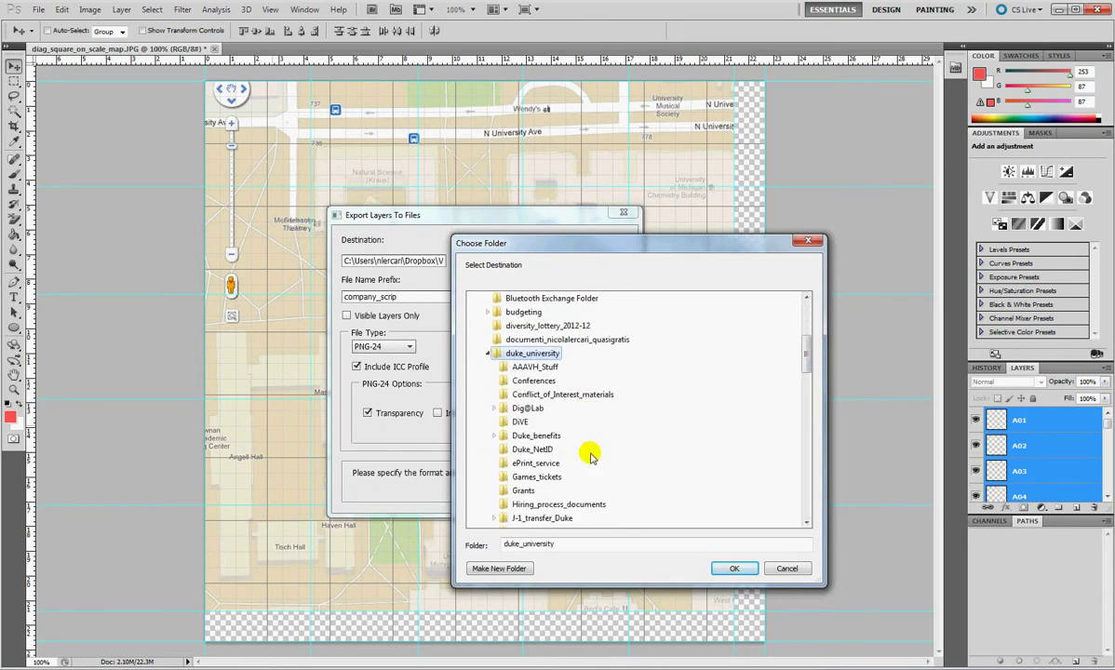
scroll(568, 452, down, 3)
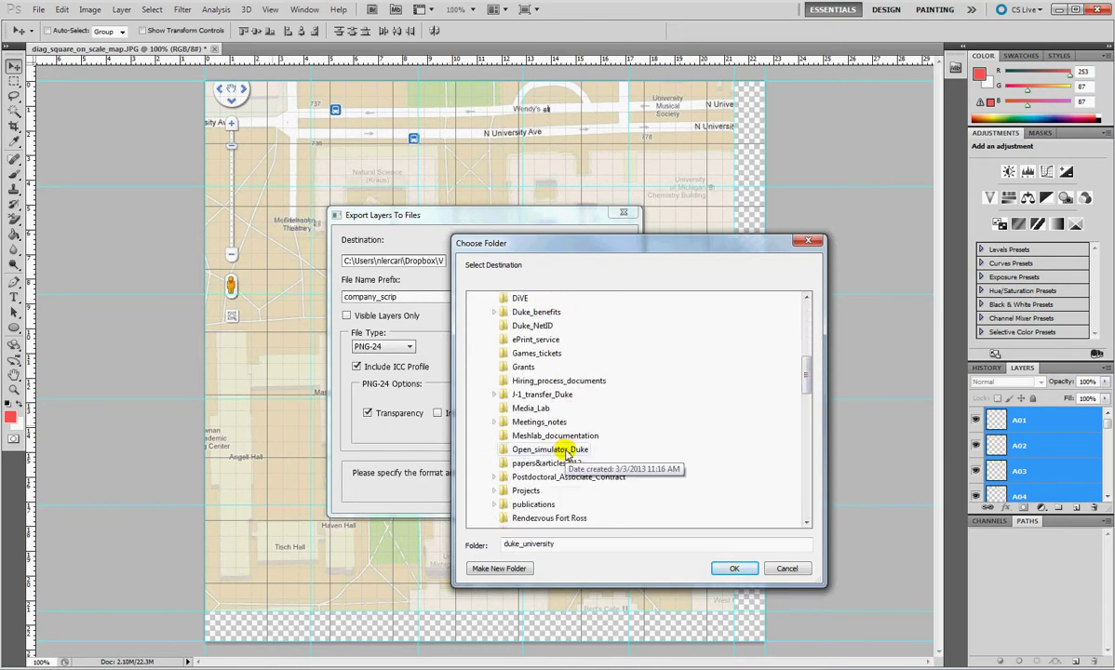
scroll(563, 442, up, 1)
- Choose the map tiles folder under Projects > Trading_Races as the destination
click(535, 351)
scroll(531, 354, up, 4)
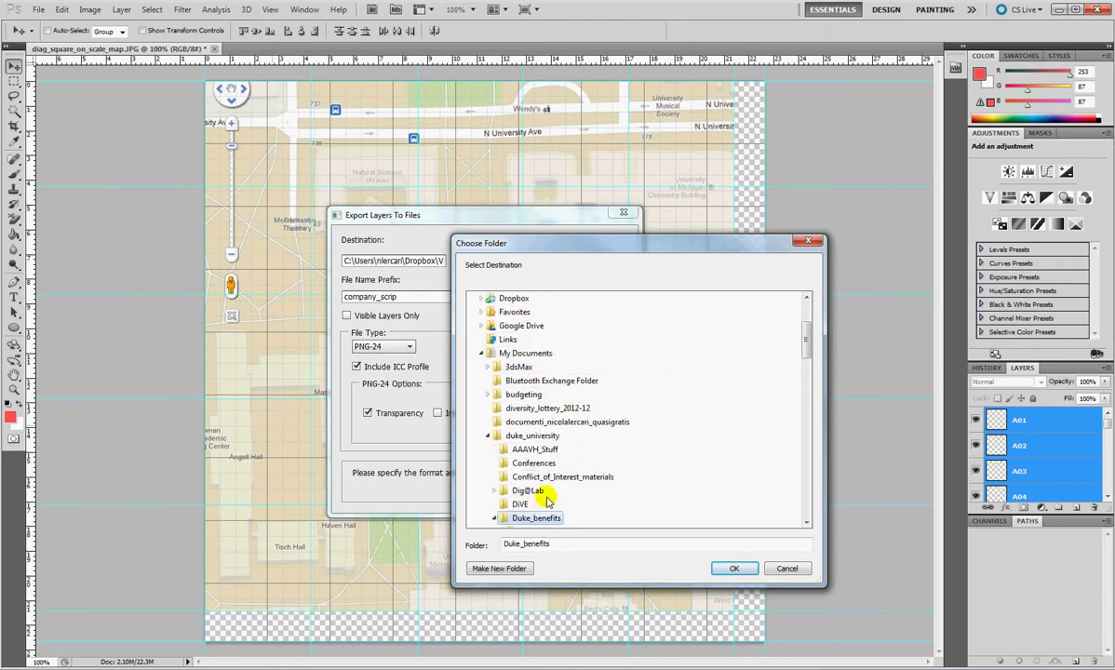
scroll(563, 470, down, 1)
click(493, 466)
scroll(540, 479, down, 3)
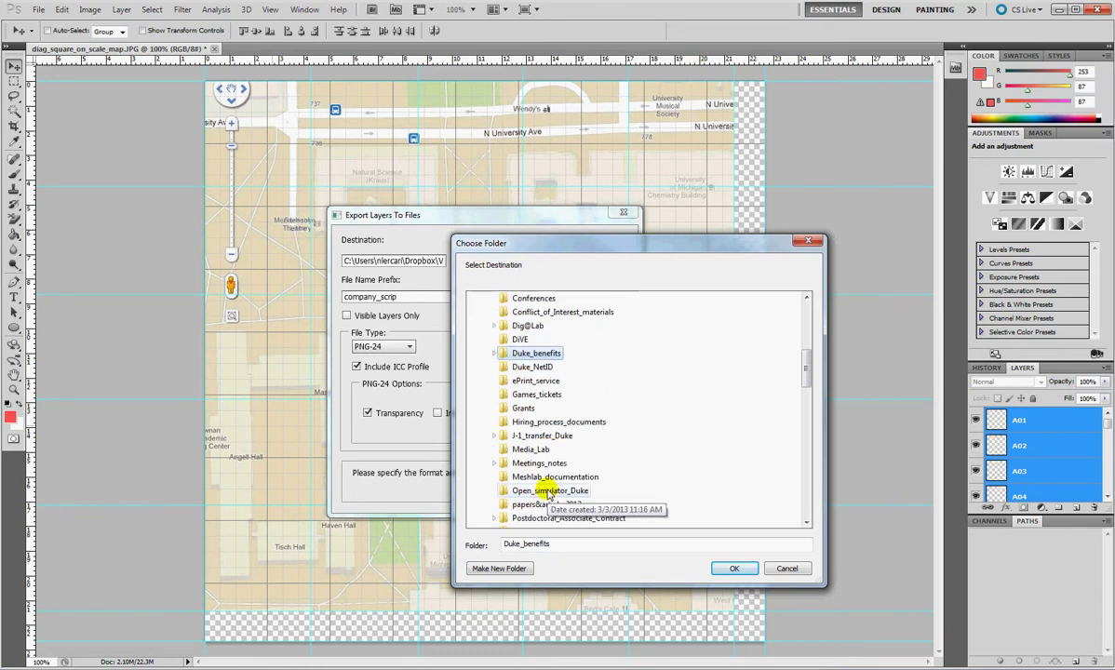
scroll(556, 493, down, 1)
click(526, 491)
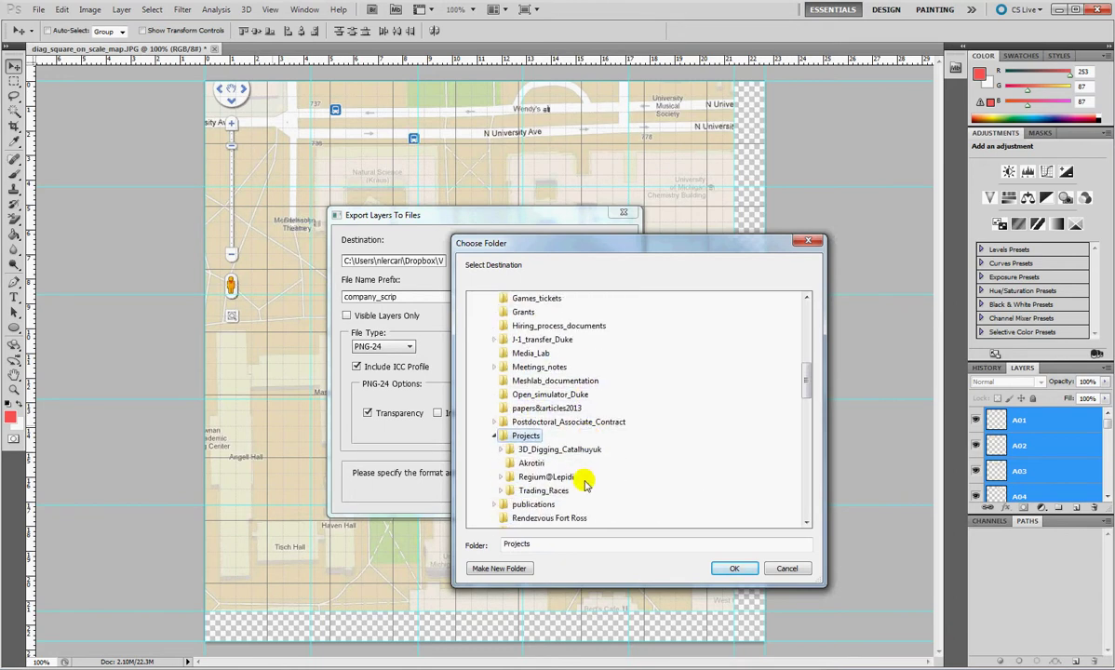
click(545, 491)
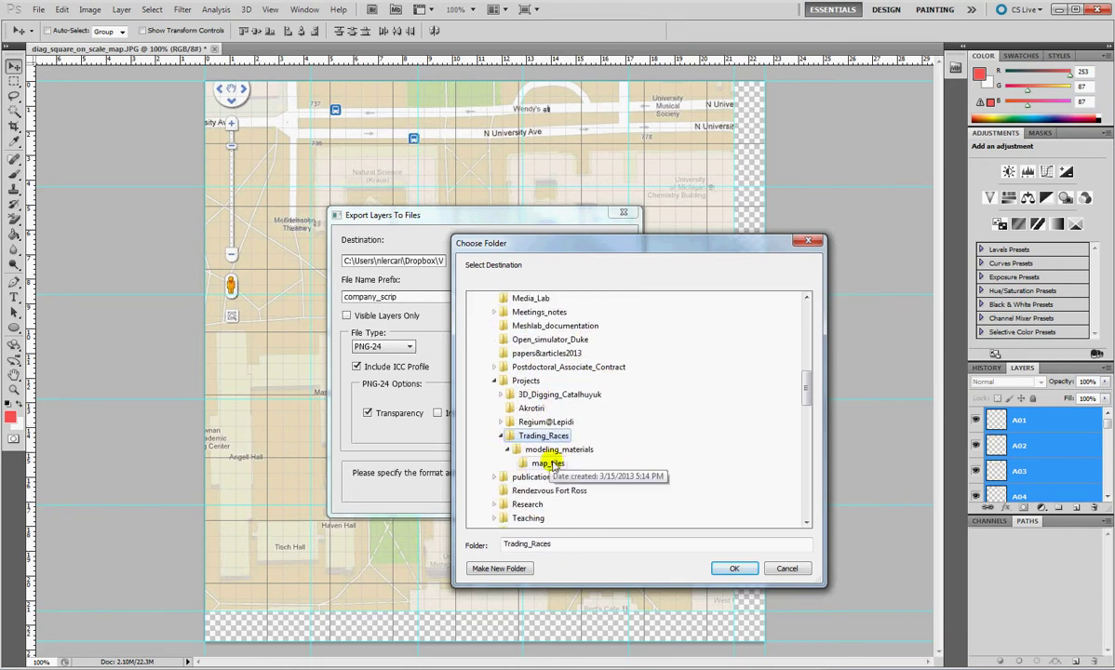
click(551, 463)
click(735, 568)
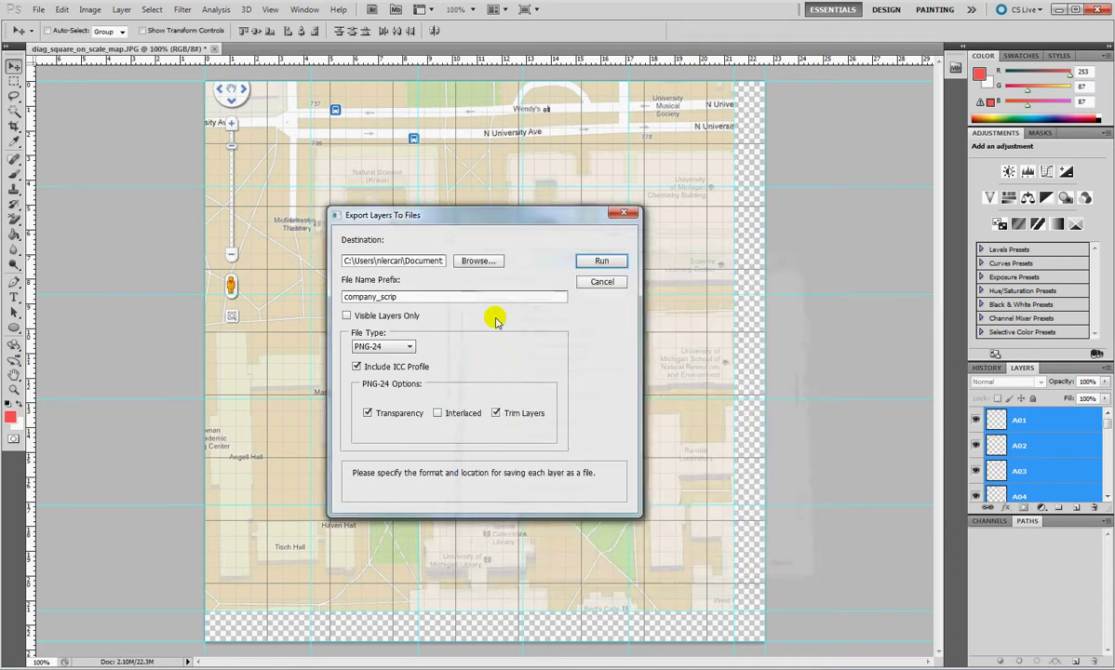
- Use file prefix MU_tile_, export visible layers only, and save as PNG-8
drag(396, 296, 307, 294)
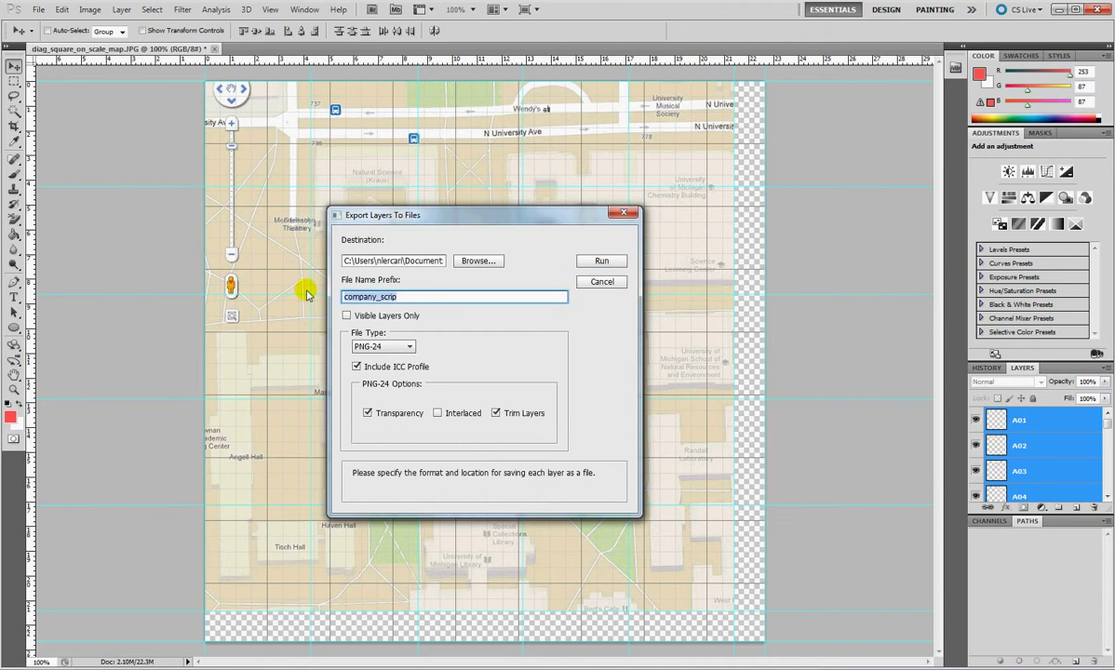
text(m)
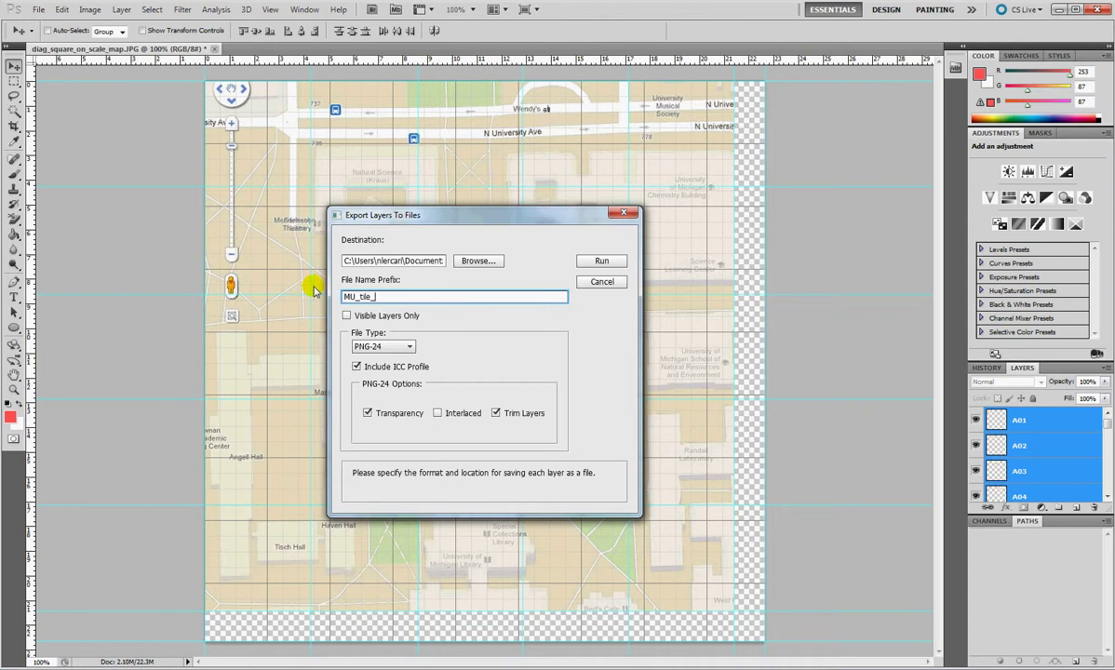
click(1033, 418)
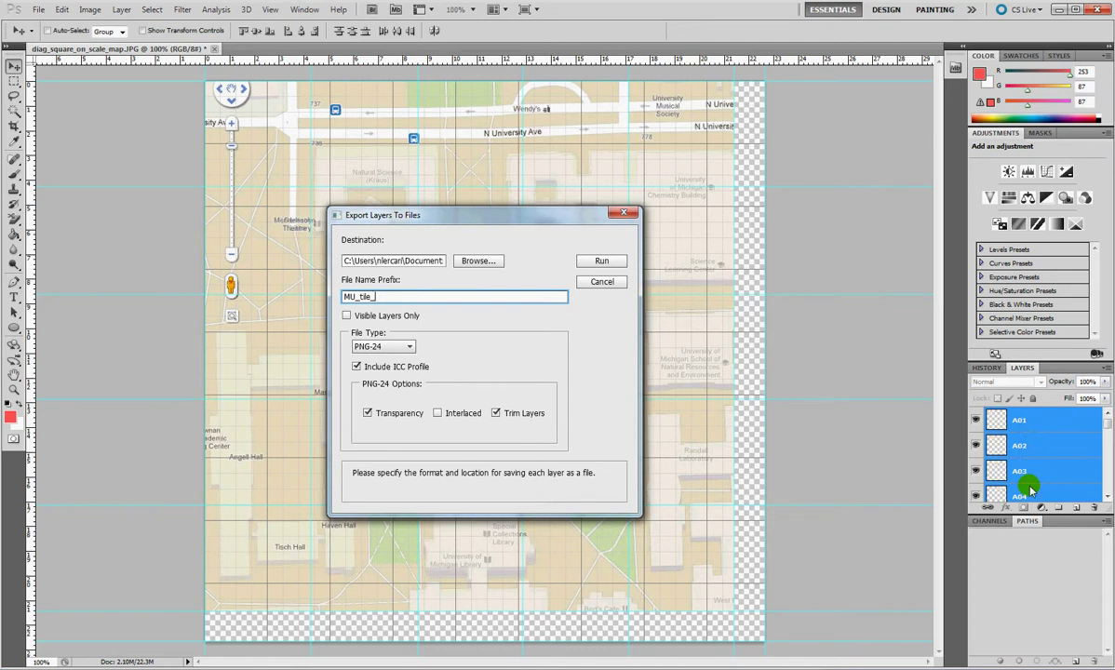
click(346, 316)
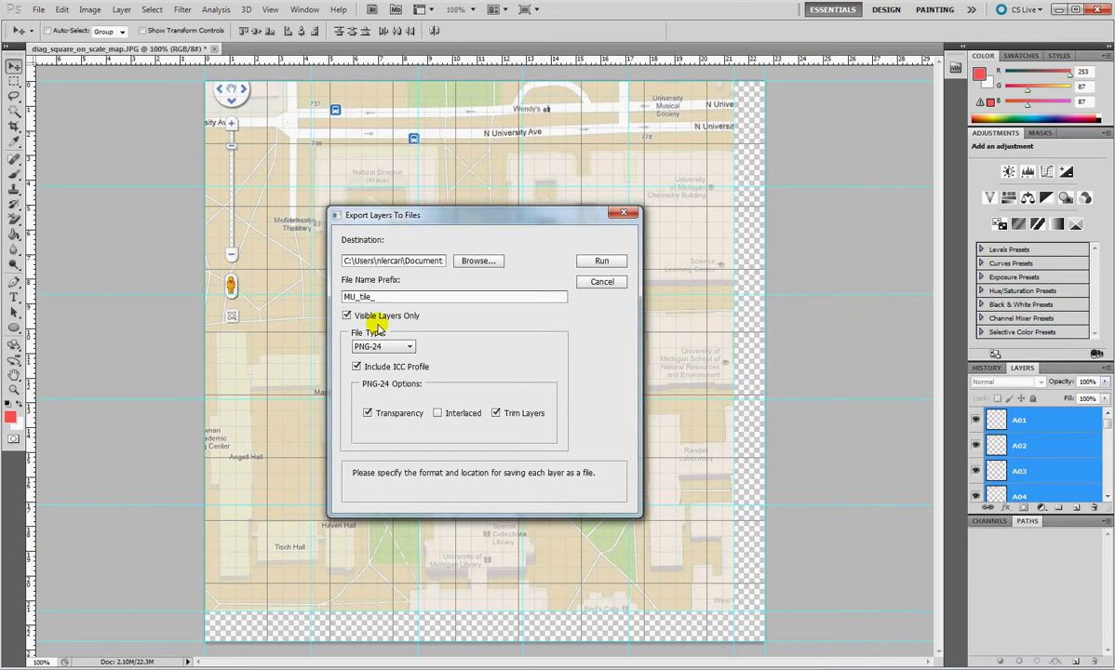
click(407, 346)
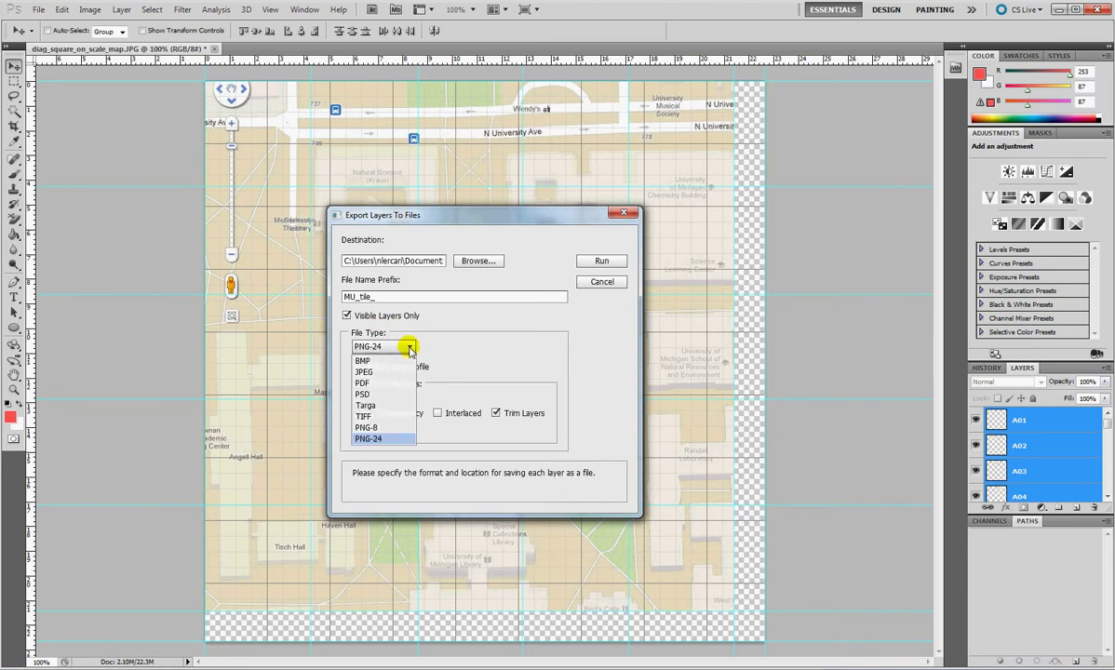
click(370, 427)
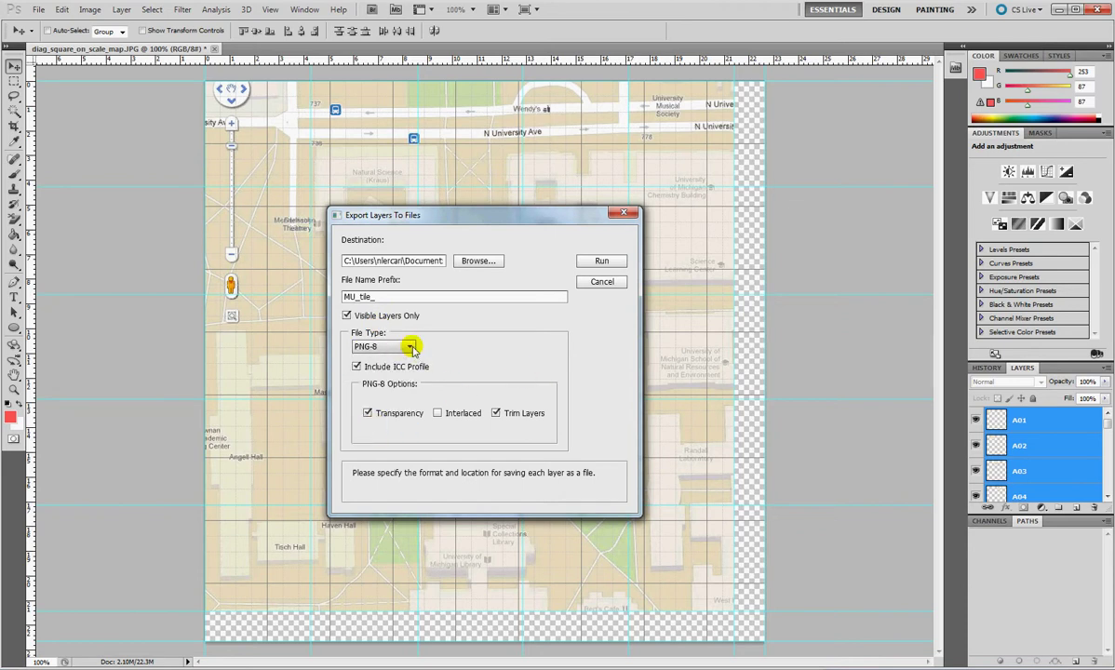
- Run the export and wait for the success alert
click(602, 261)
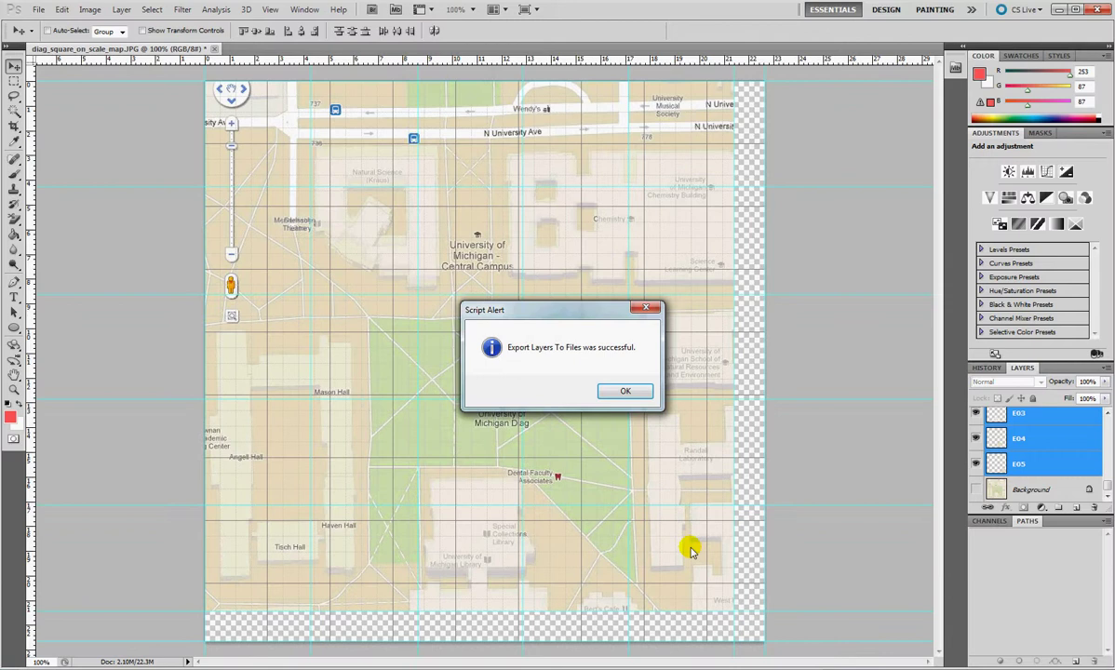
- Dismiss the Script Alert confirming the export succeeded
click(622, 393)
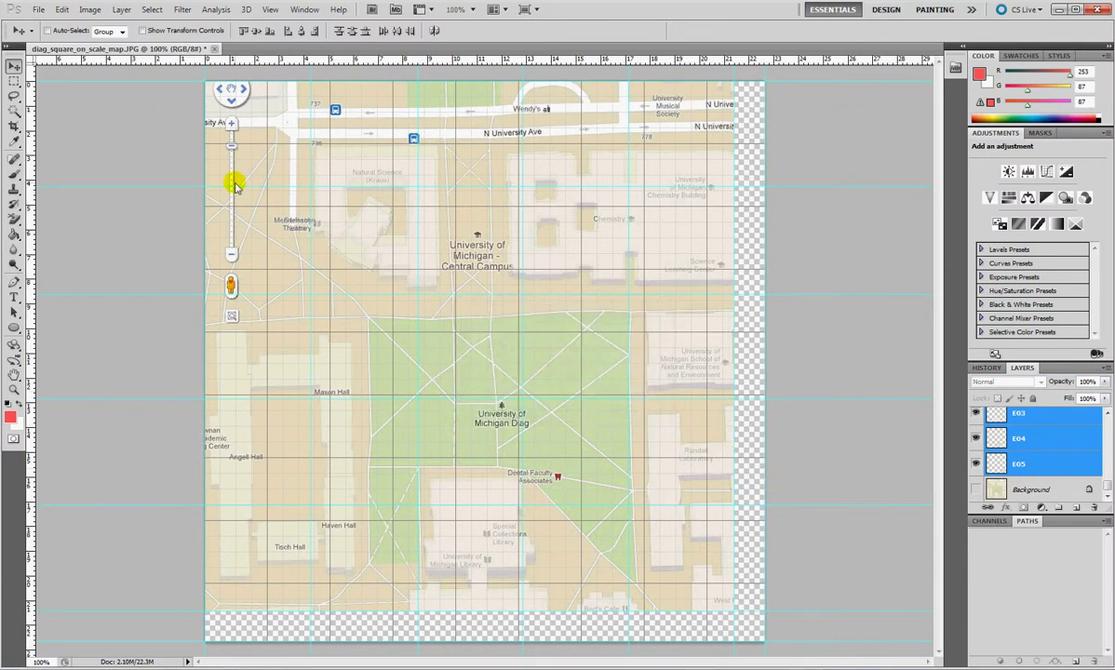